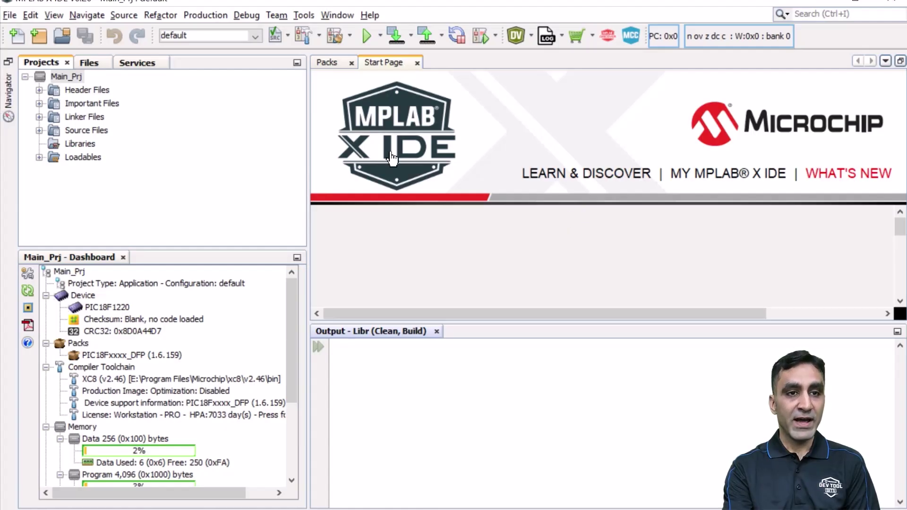
Step: Start a new Microchip Embedded Library Project from the File menu
left_click(9, 15)
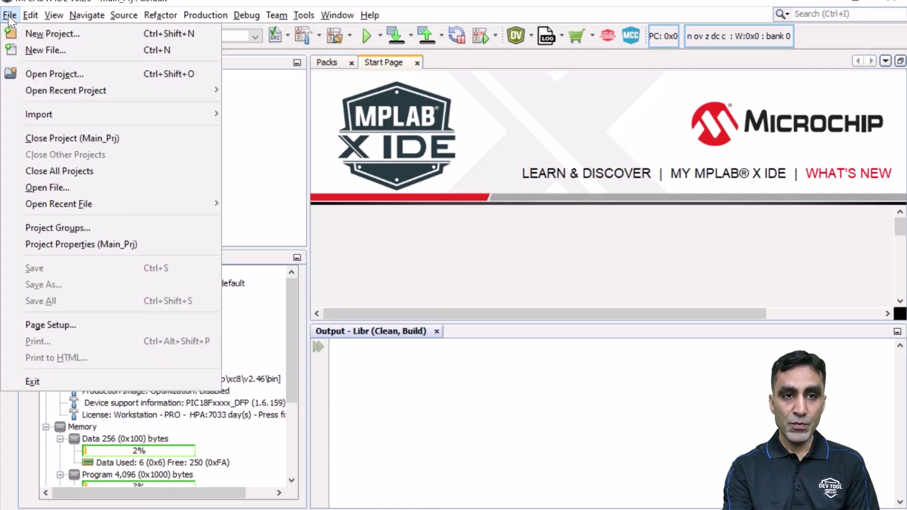
left_click(31, 37)
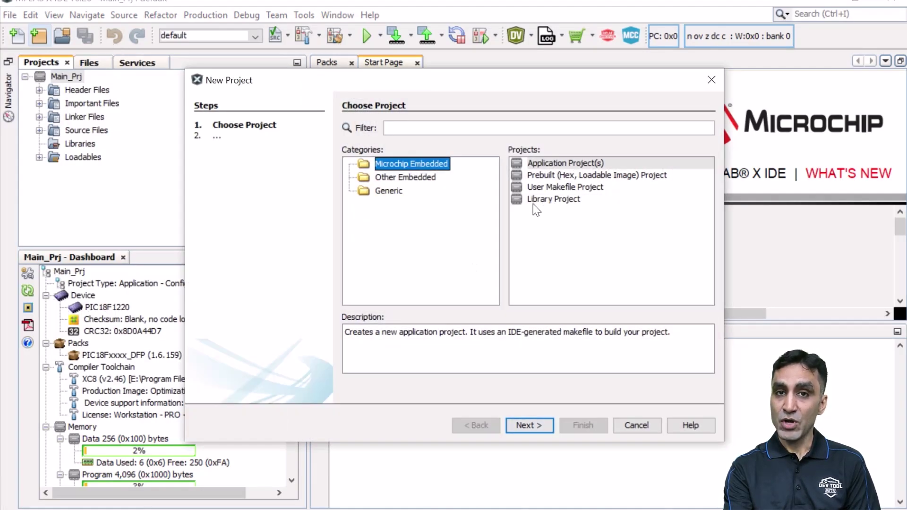
left_click(549, 201)
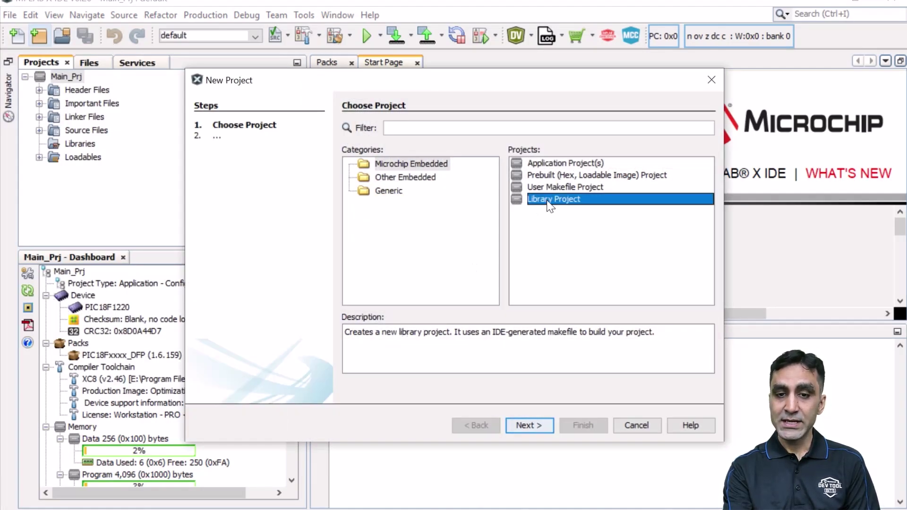
left_click(536, 423)
type("1")
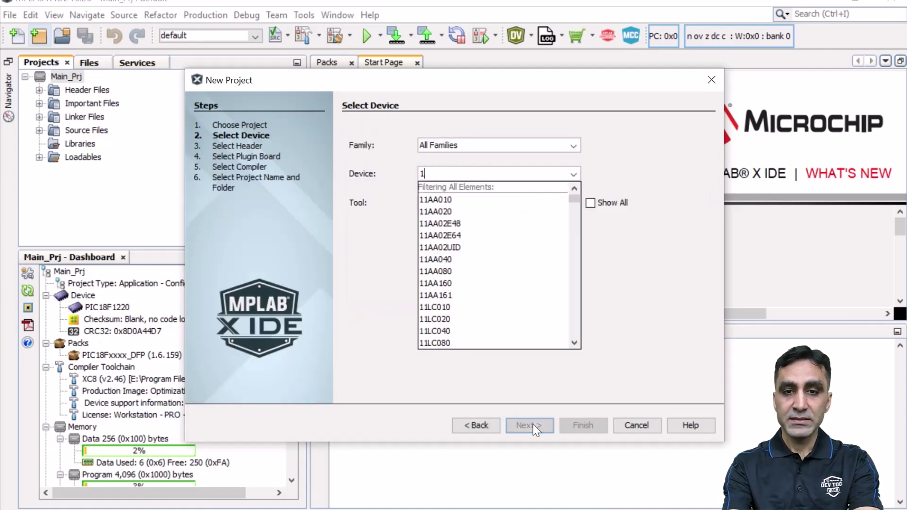
type("220")
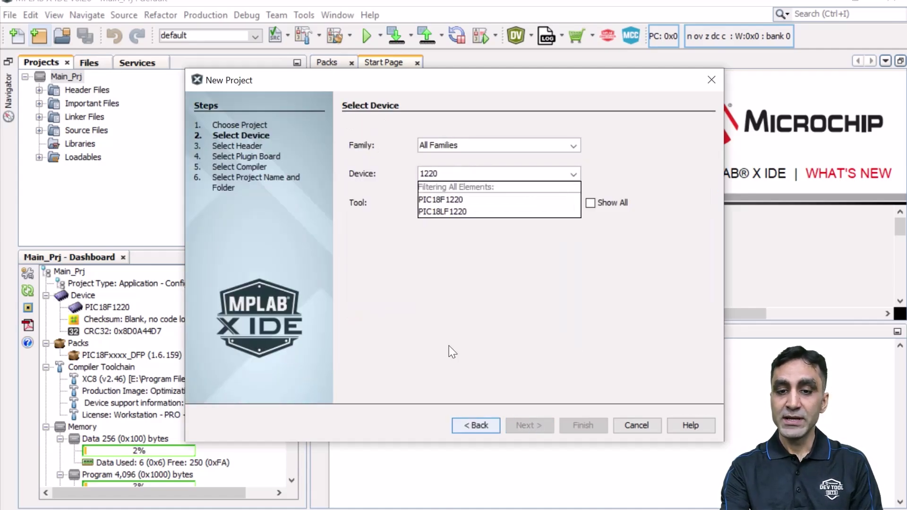
Step: Target the PIC18F1220 device and the XC8 v2.46 compiler toolchain
left_click(443, 200)
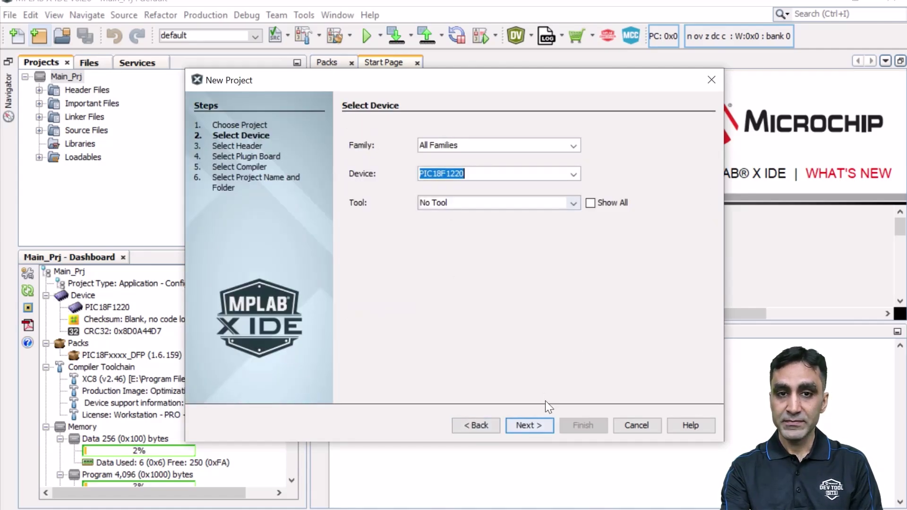
left_click(529, 424)
left_click(440, 161)
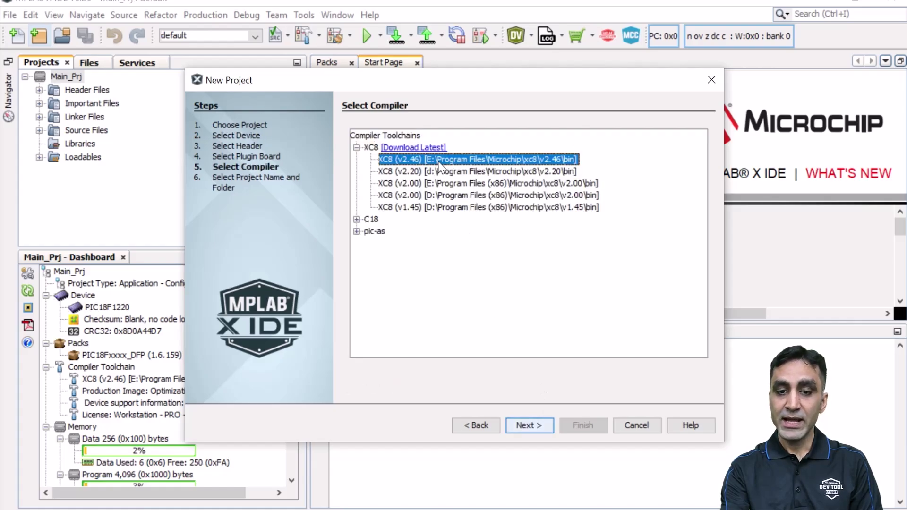
left_click(529, 425)
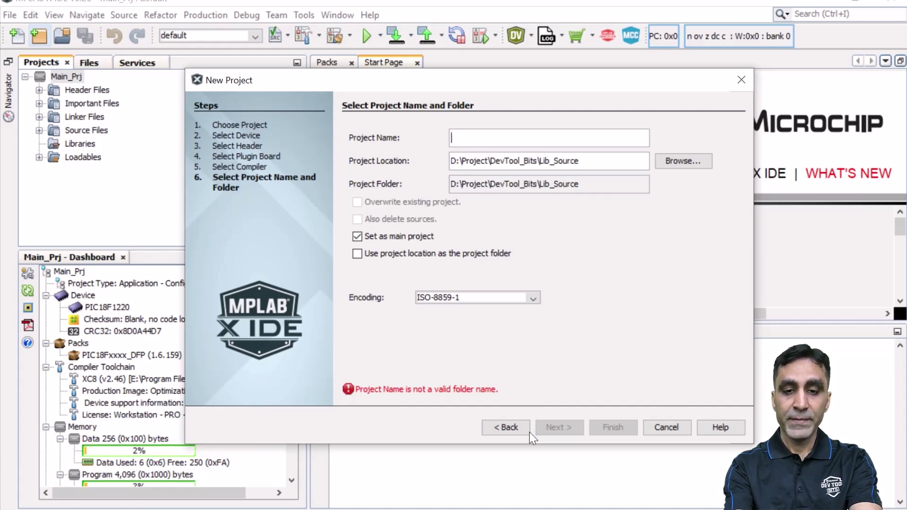
type("Libr")
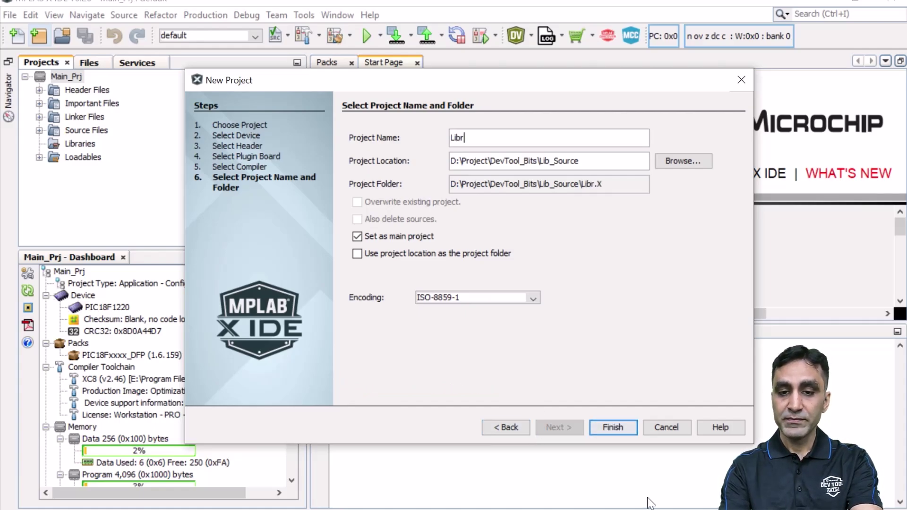
Step: Finish creating the library project named 'Libr' under Lib_Source
left_click(618, 429)
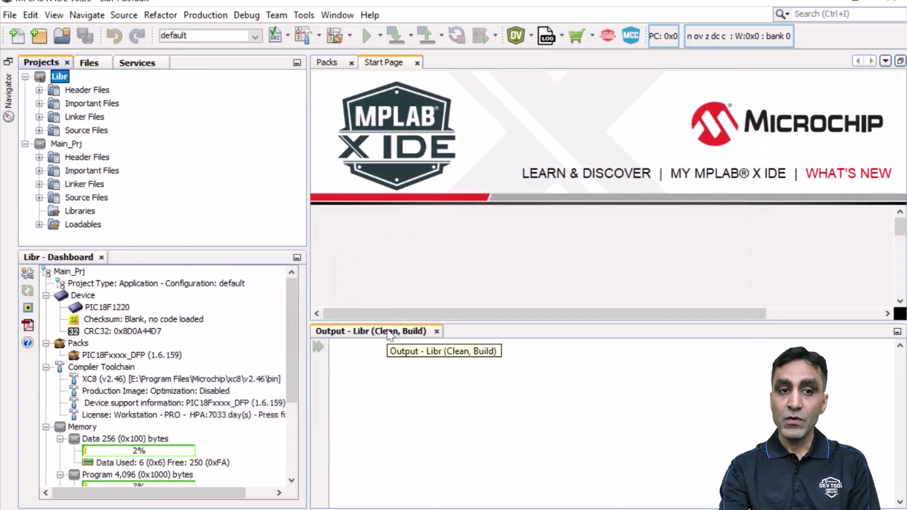
Step: Add the existing add.c and sub.c files to Libr's Source Files
left_click(82, 133)
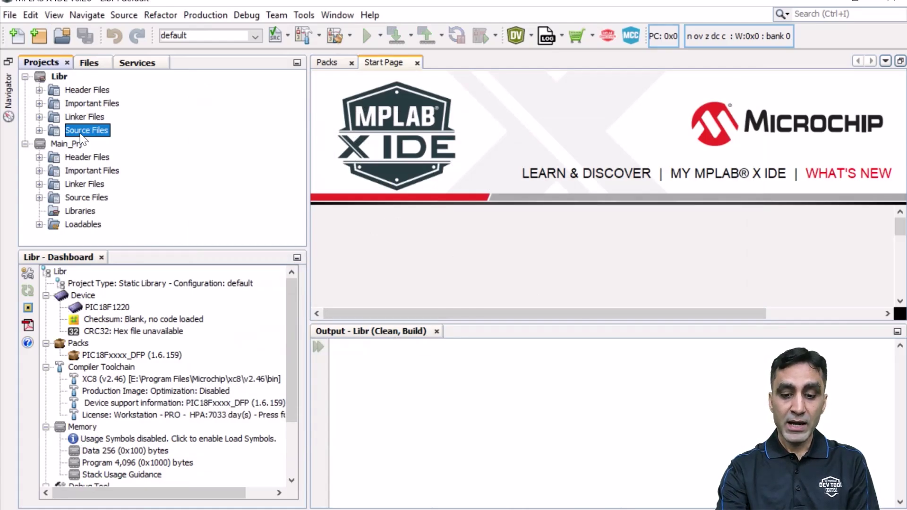
right_click(81, 137)
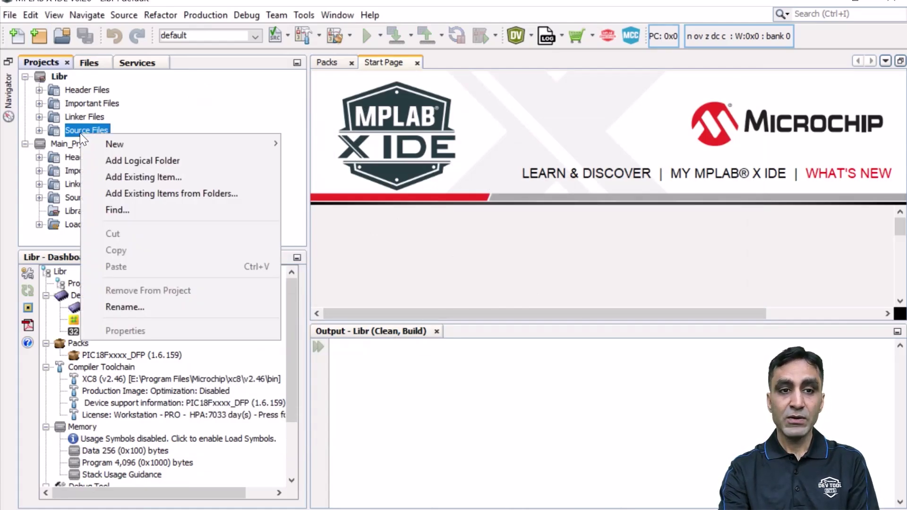
left_click(143, 177)
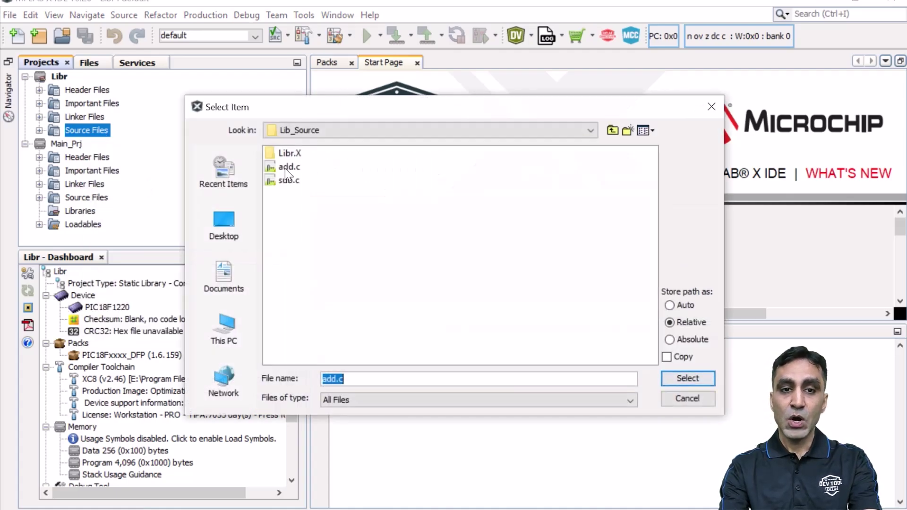
left_click(285, 169)
key("shift+Down")
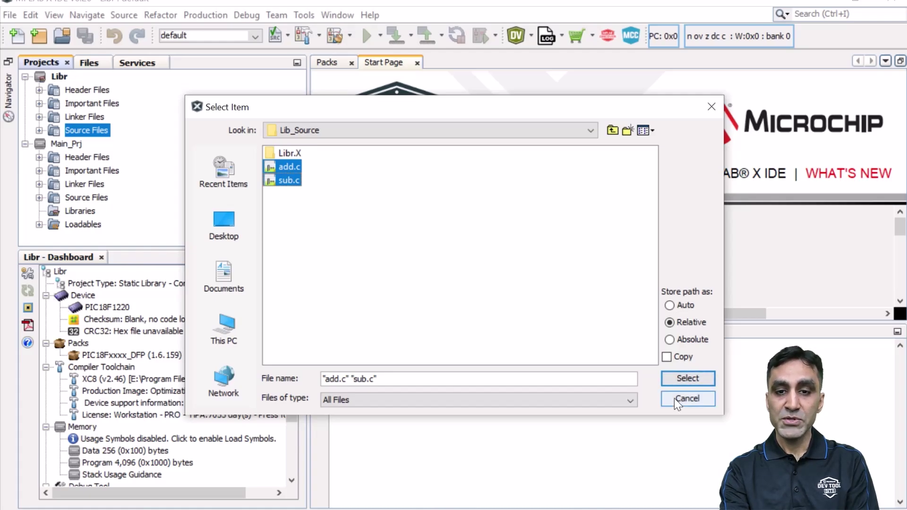
left_click(688, 380)
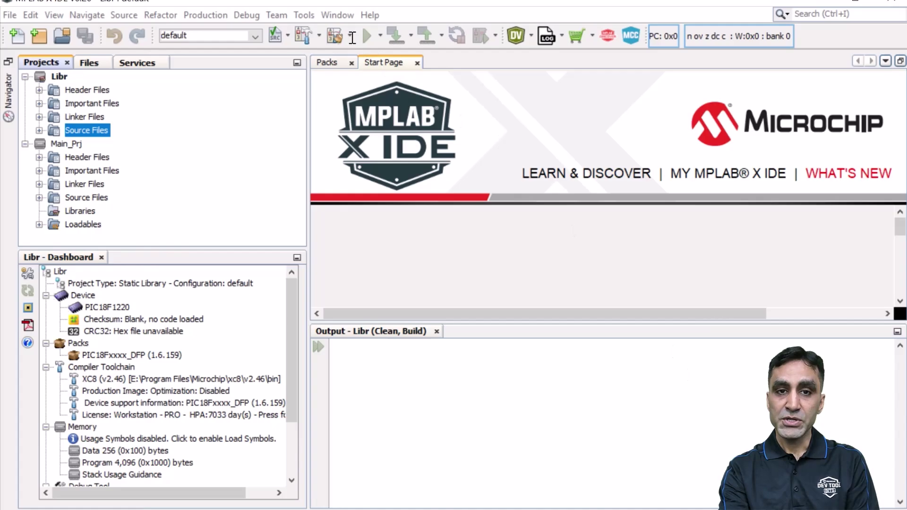
Step: Clean and build Libr, producing Libr.X.a with BUILD SUCCESSFUL
left_click(351, 38)
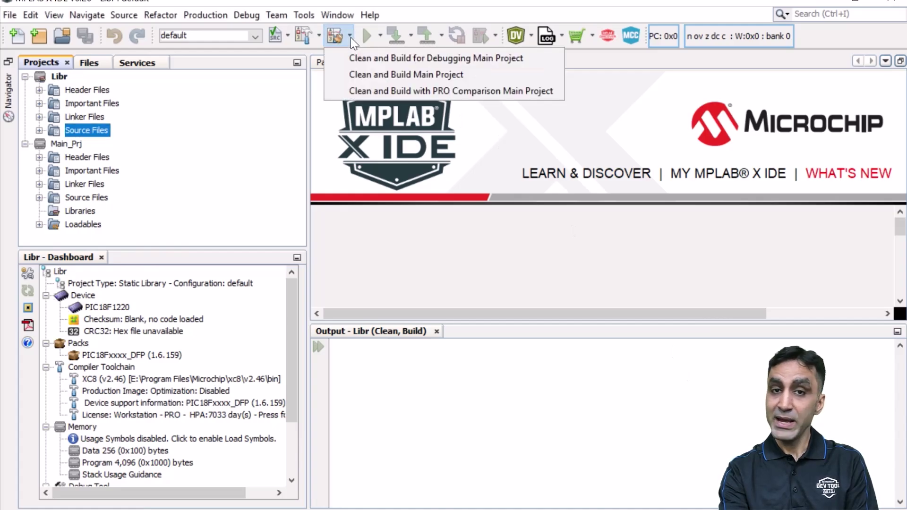
left_click(368, 74)
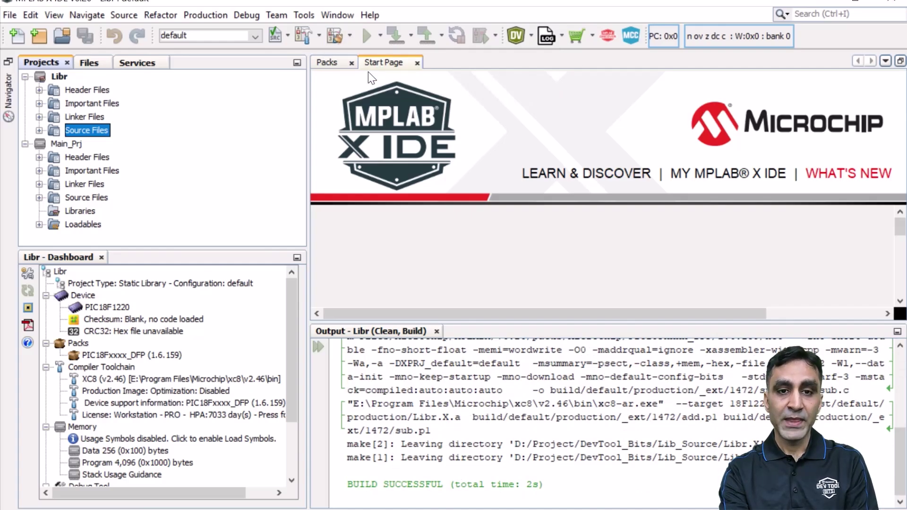
Step: Add a library project to Main_Prj's Libraries, picking its folder in DevTool_Bits
left_click(77, 211)
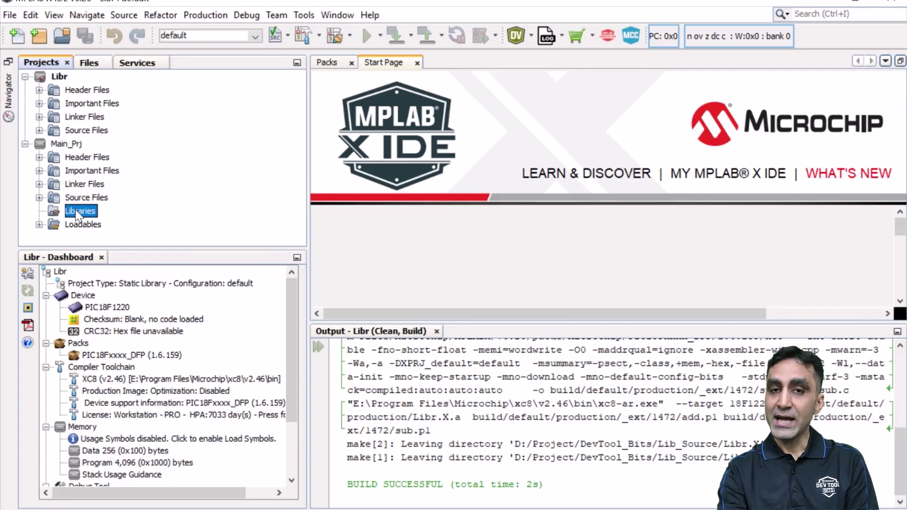
right_click(75, 211)
left_click(112, 224)
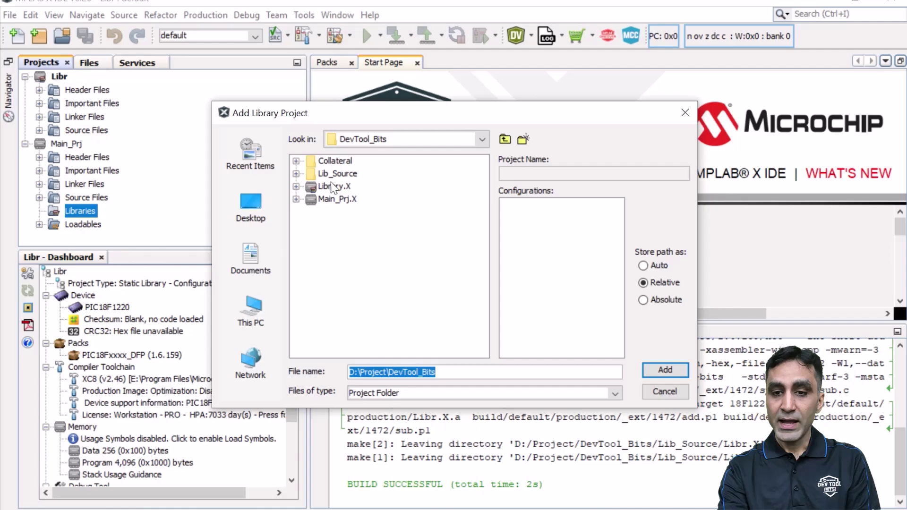
left_click(334, 186)
left_click(665, 369)
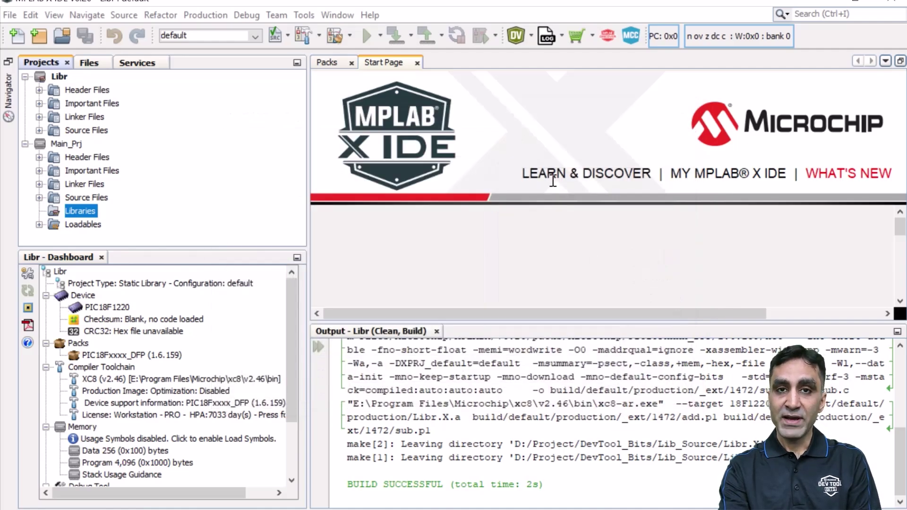